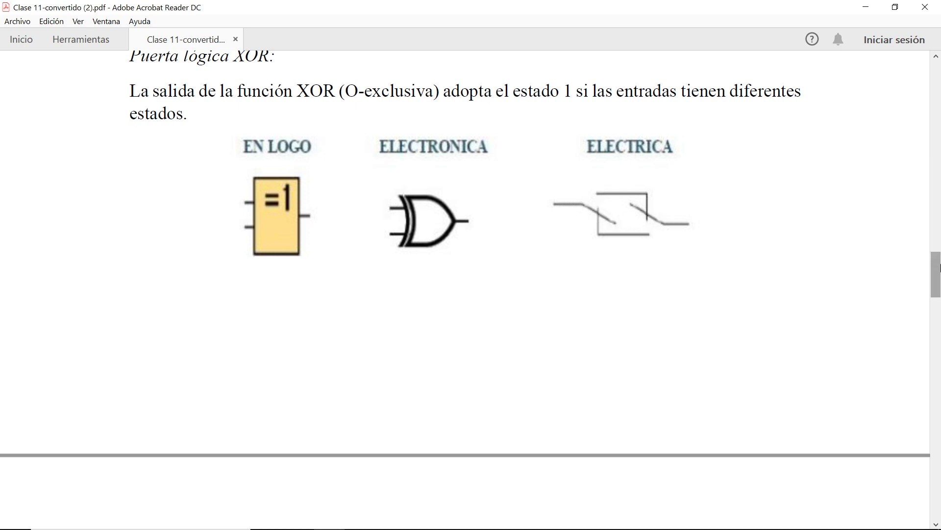
Step: Review the XOR truth table, the basic functions table and the lamp timing example at the end of the PDF
{"action": "left_click_drag", "start_coordinate": [937, 276], "coordinate": [937, 313]}
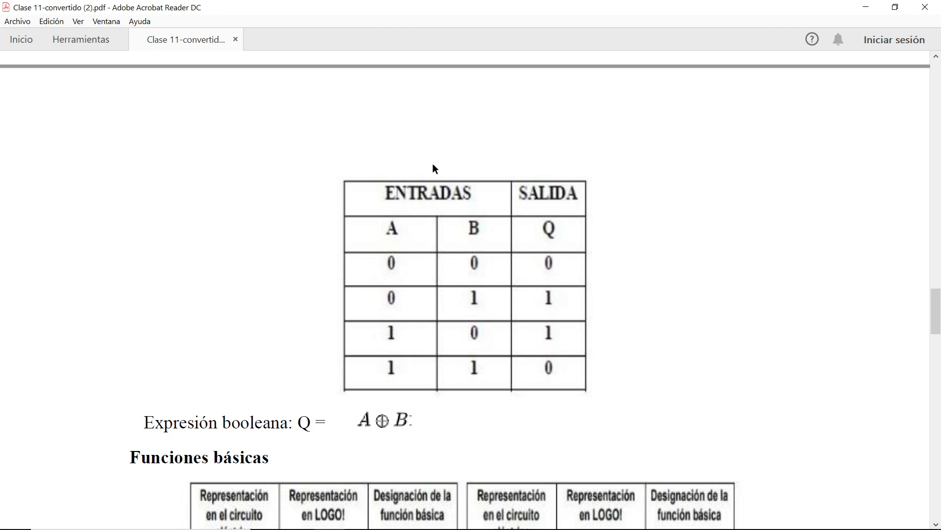
{"action": "left_click_drag", "start_coordinate": [937, 325], "coordinate": [938, 351]}
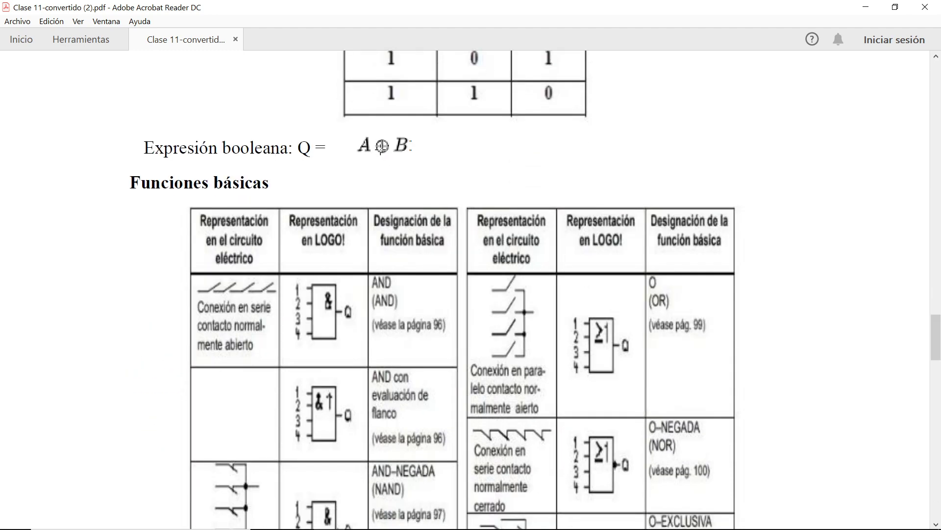
{"action": "mouse_move", "coordinate": [940, 348]}
{"action": "left_mouse_down"}
{"action": "mouse_move", "coordinate": [940, 363]}
{"action": "mouse_move", "coordinate": [936, 339]}
{"action": "mouse_move", "coordinate": [936, 347]}
{"action": "left_mouse_up"}
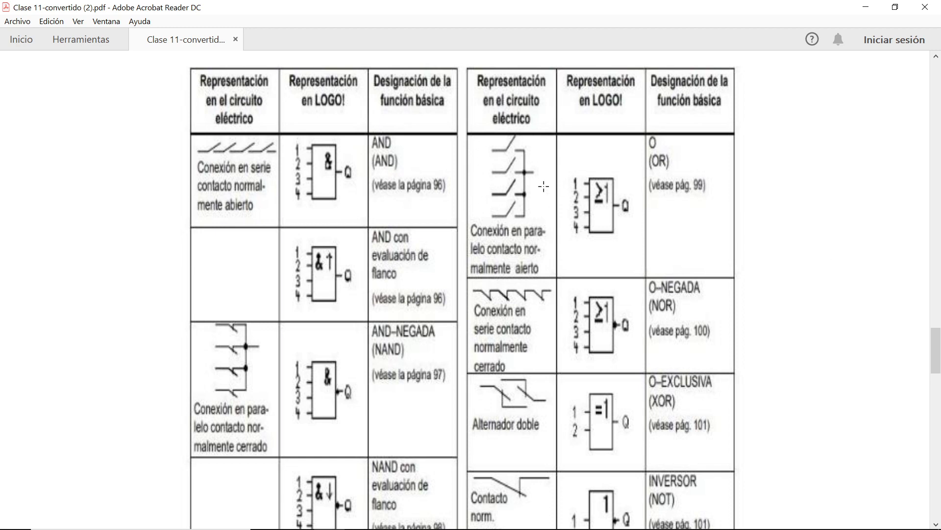
{"action": "left_click_drag", "start_coordinate": [936, 343], "coordinate": [940, 478]}
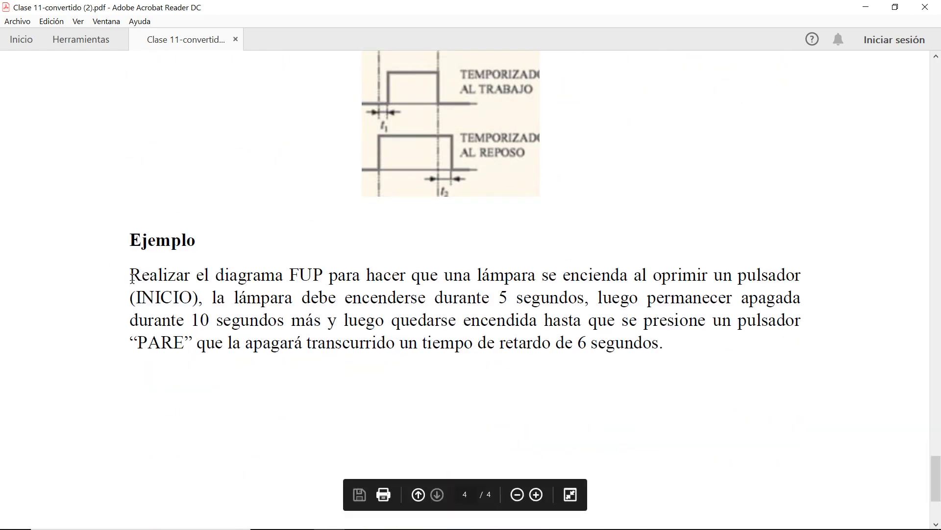
{"action": "left_click_drag", "start_coordinate": [131, 276], "coordinate": [664, 343]}
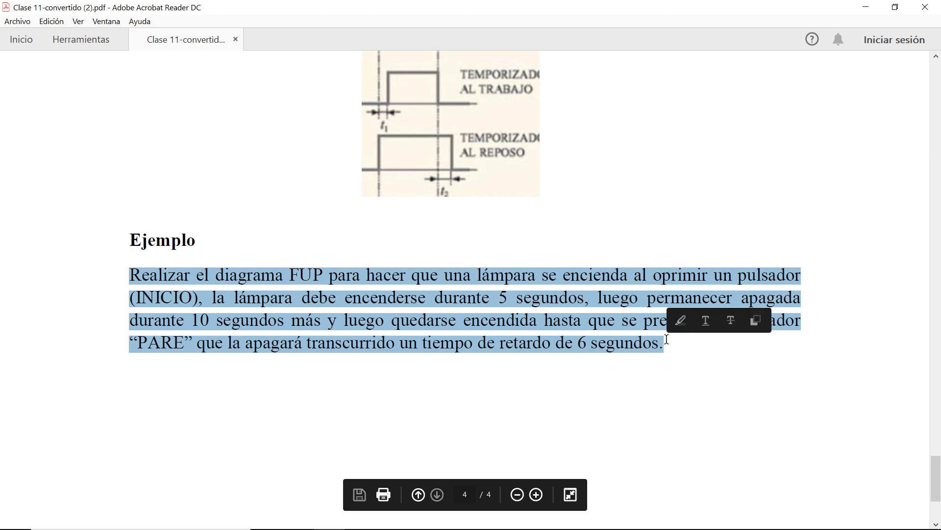
{"action": "left_click", "coordinate": [601, 343]}
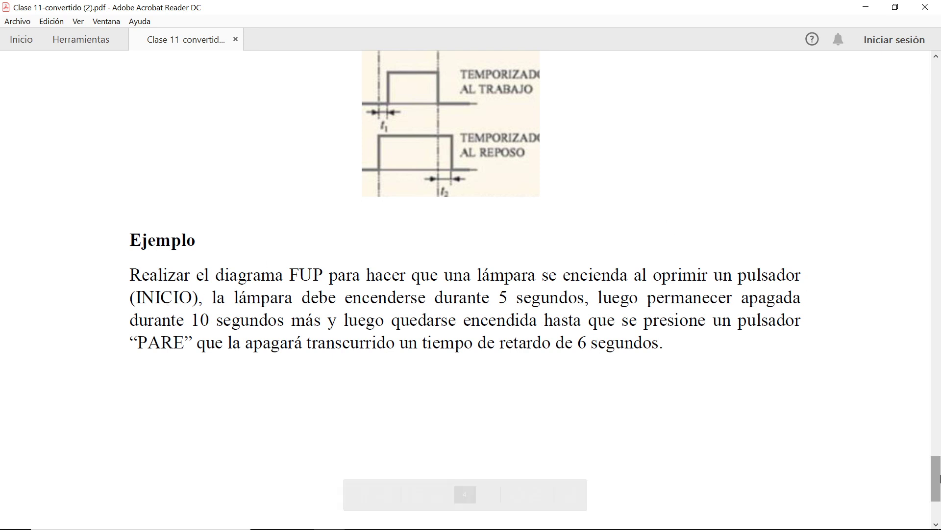
{"action": "left_click_drag", "start_coordinate": [938, 481], "coordinate": [940, 489]}
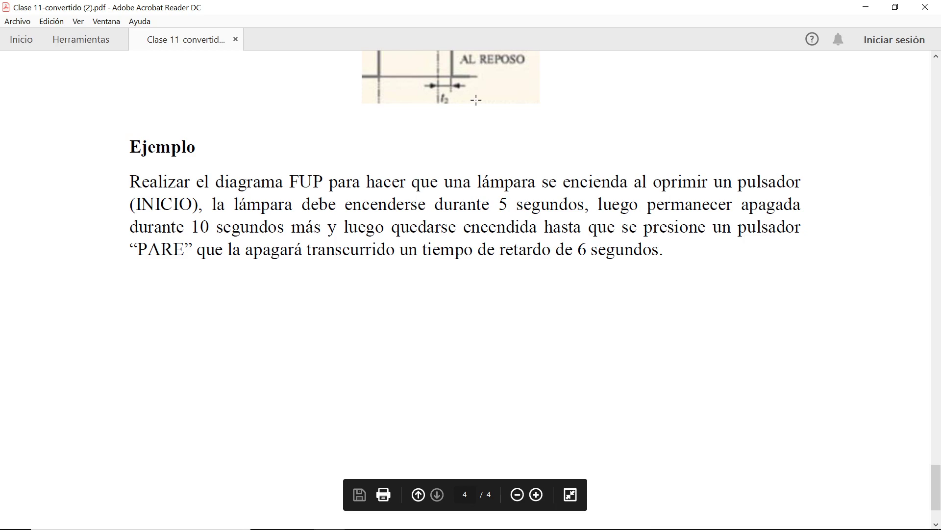
Step: Open the Clase 11 Word document from Documentos > Clases > Introducción a la automatización and view the lamp timing diagram at its end
{"action": "key", "text": "super+e"}
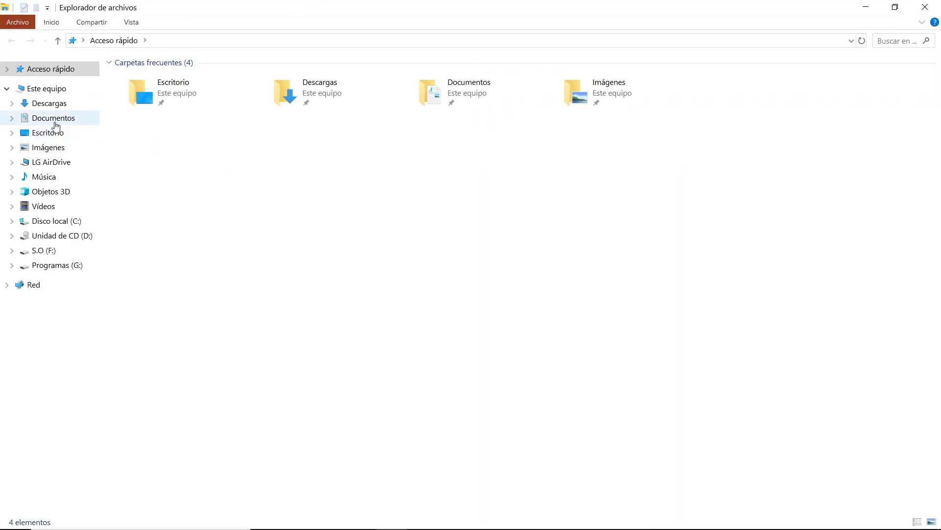
{"action": "left_click", "coordinate": [57, 126]}
{"action": "scroll", "coordinate": [804, 338], "scroll_direction": "down", "scroll_amount": 15}
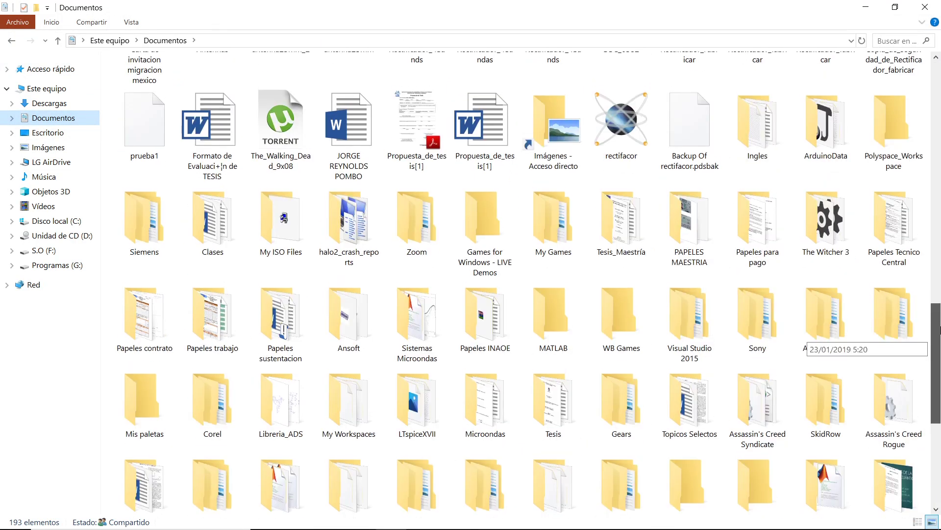
{"action": "scroll", "coordinate": [784, 294], "scroll_direction": "up", "scroll_amount": 2}
{"action": "left_click", "coordinate": [201, 326]}
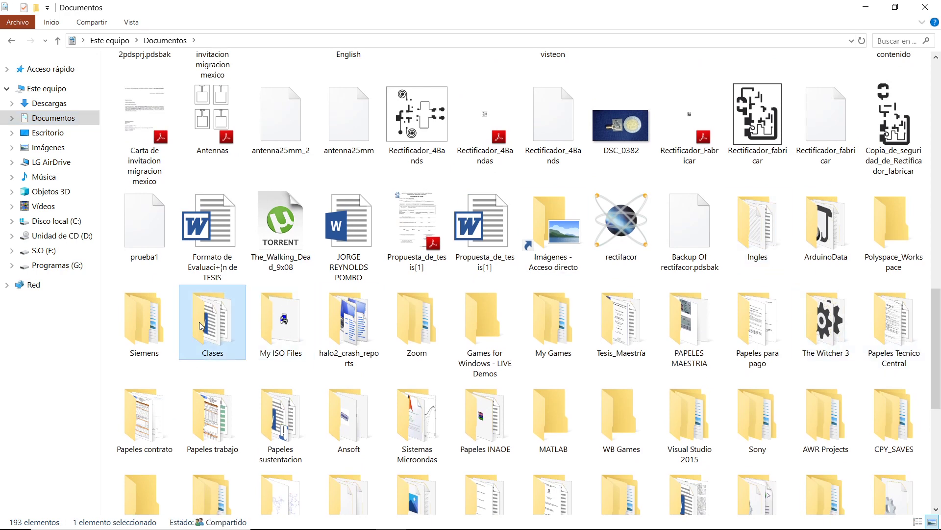
{"action": "double_click", "coordinate": [201, 326]}
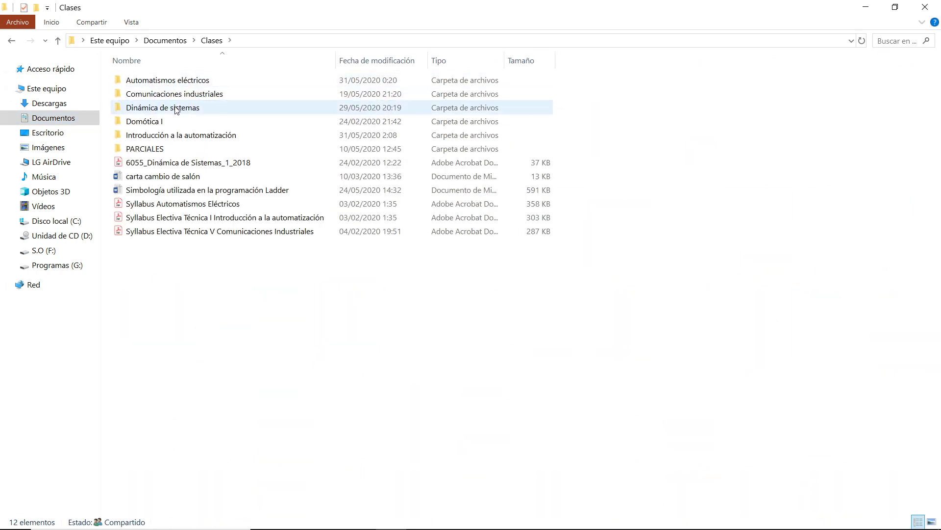
{"action": "double_click", "coordinate": [179, 135]}
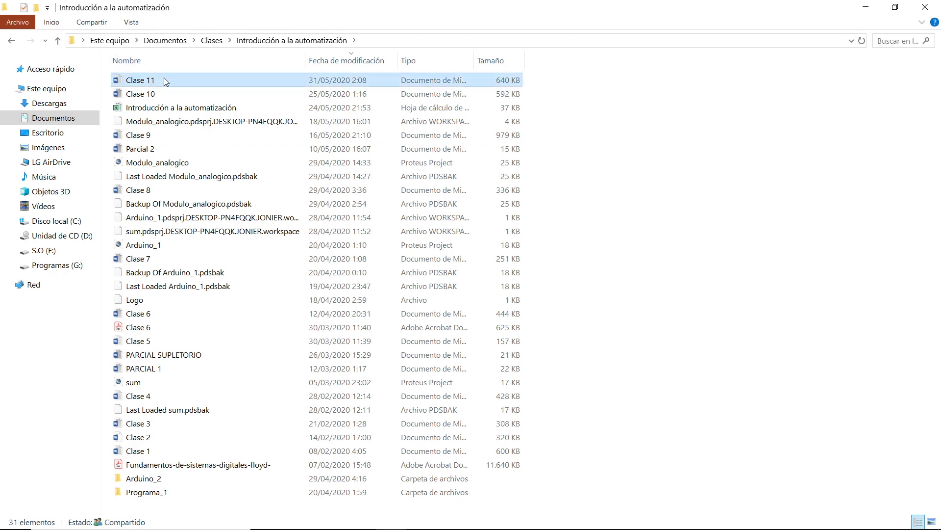
{"action": "double_click", "coordinate": [164, 80]}
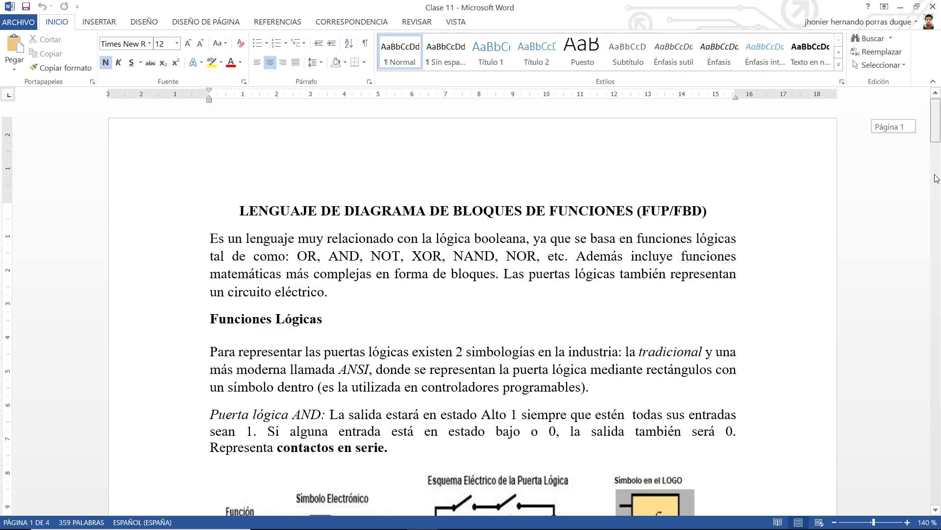
{"action": "left_click_drag", "start_coordinate": [937, 179], "coordinate": [935, 522]}
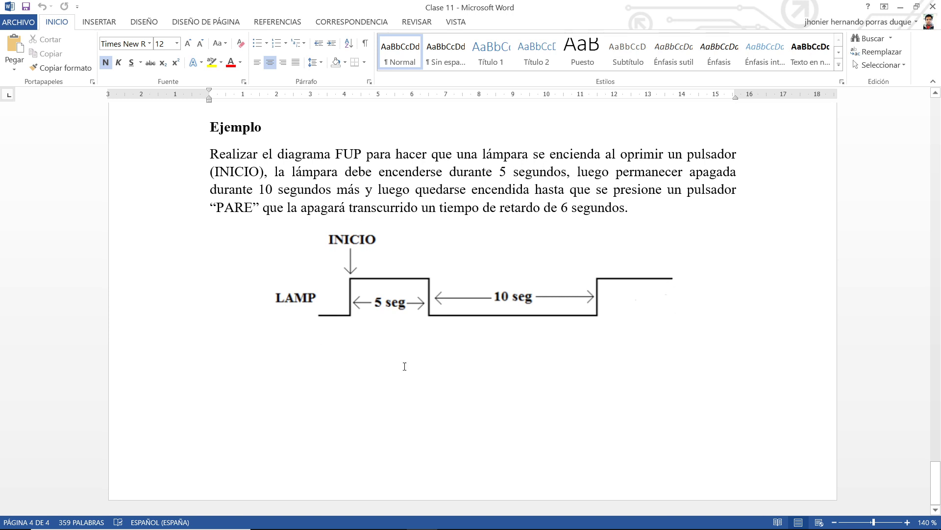
Step: Switch to SIMATIC Manager and create a new project named EjercicioFuP
{"action": "key", "text": "alt+Tab"}
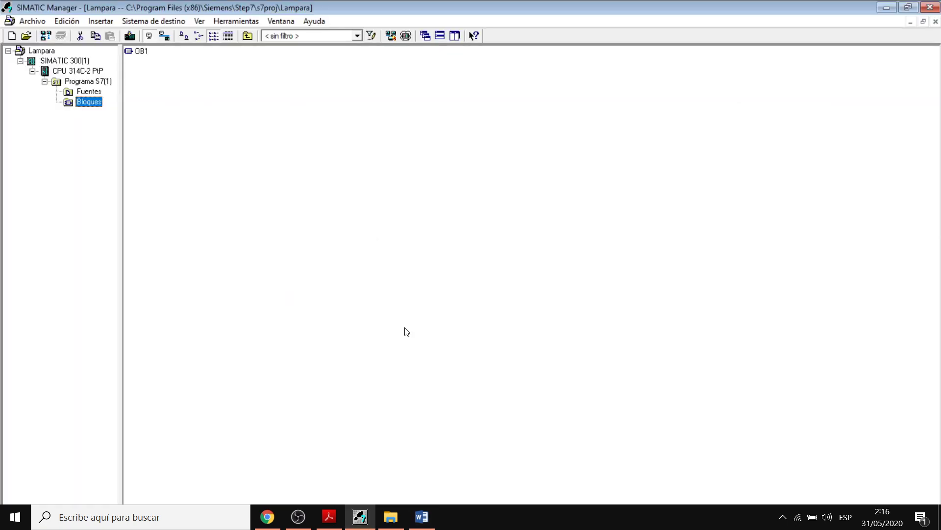
{"action": "left_click", "coordinate": [13, 22]}
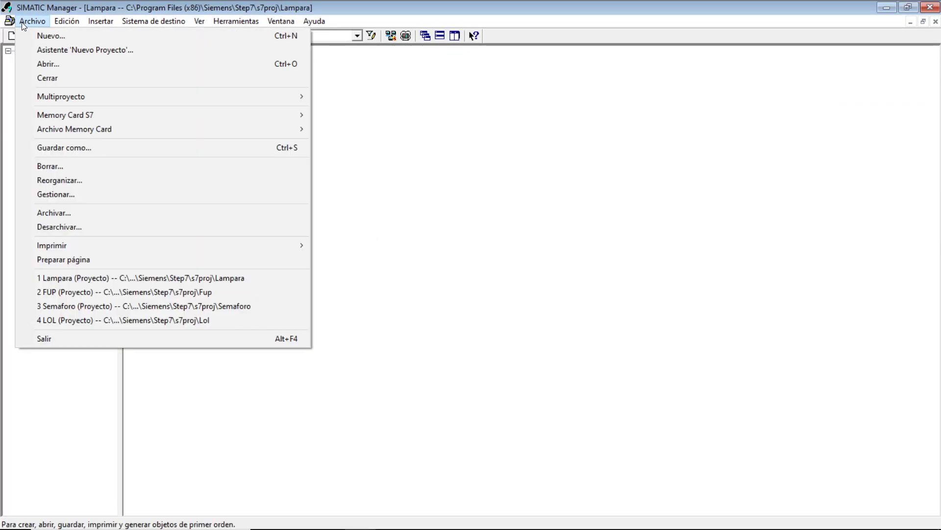
{"action": "left_click", "coordinate": [21, 22]}
{"action": "left_click", "coordinate": [21, 22]}
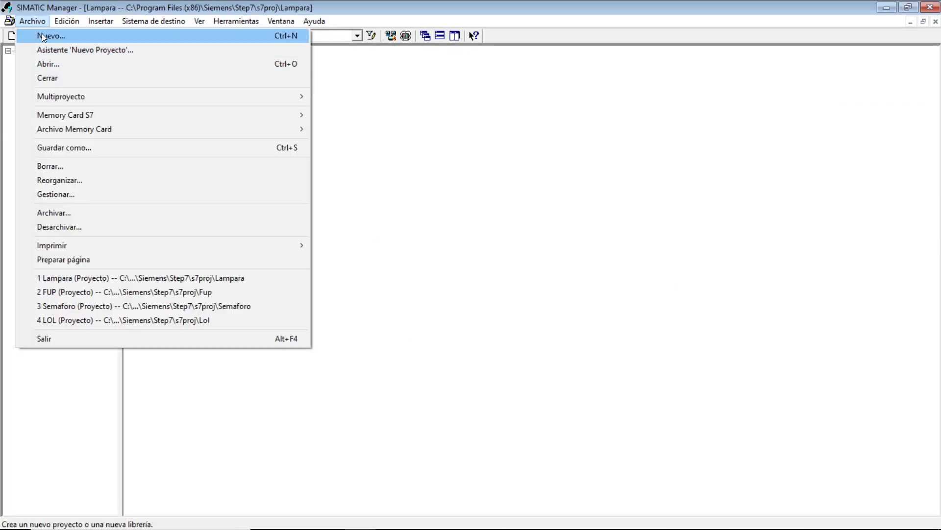
{"action": "left_click", "coordinate": [230, 4]}
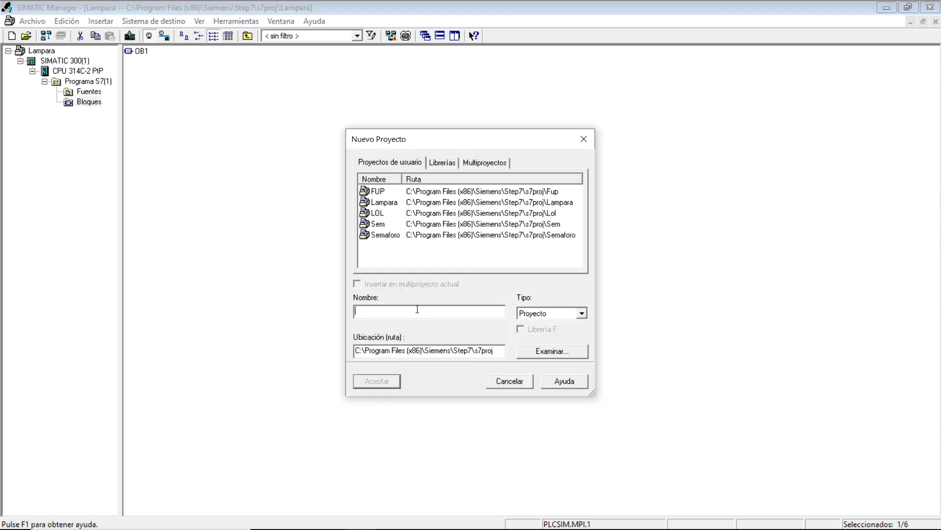
{"action": "type", "text": "EjercicioFuP"}
{"action": "left_click", "coordinate": [376, 380]}
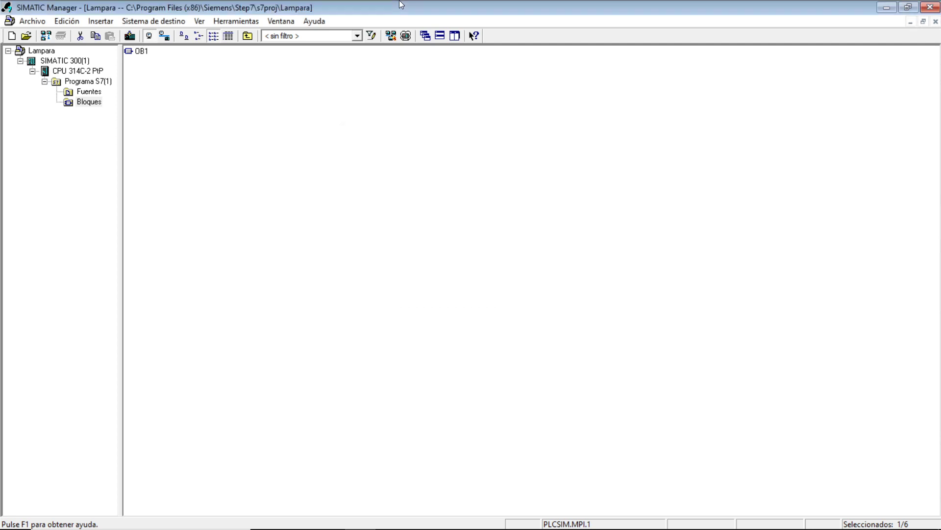
Step: Insert a SIMATIC 300 station into the EjercicioFuP project and expand the project tree to show it
{"action": "right_click", "coordinate": [55, 55]}
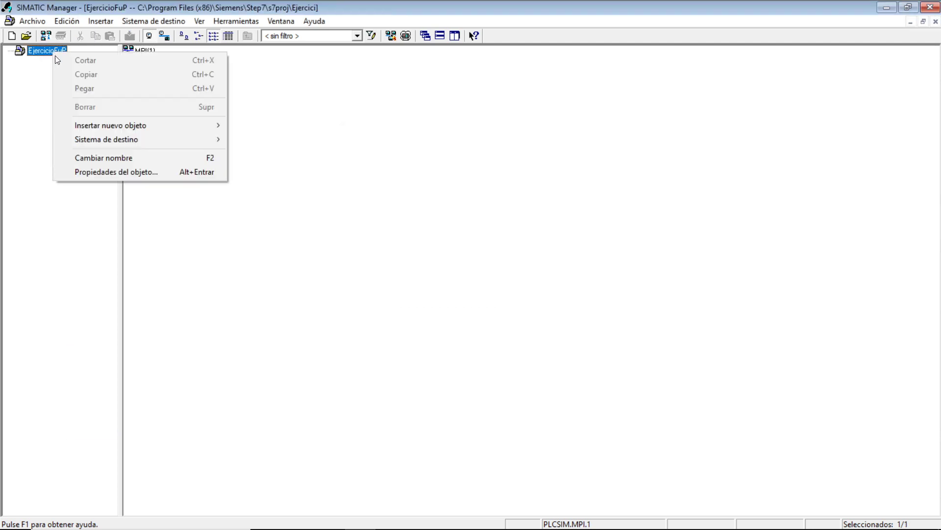
{"action": "mouse_move", "coordinate": [90, 124]}
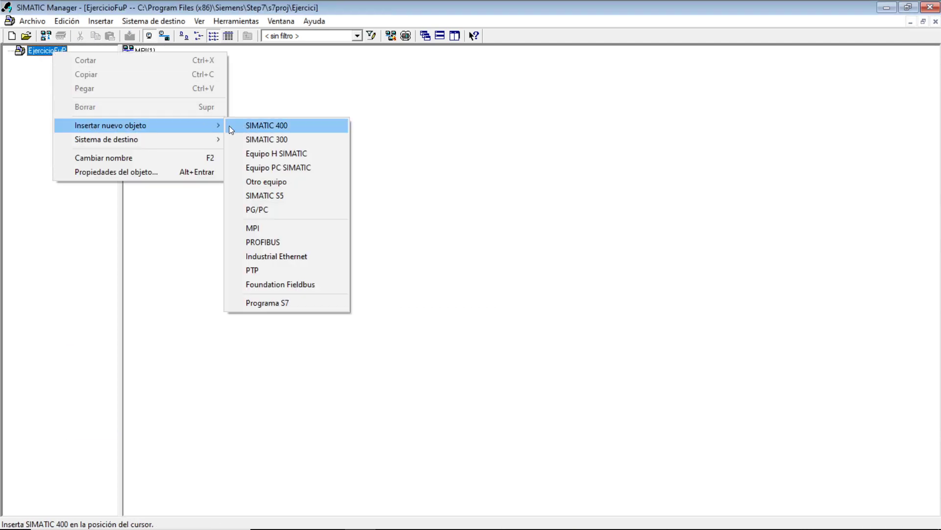
{"action": "left_click", "coordinate": [257, 139]}
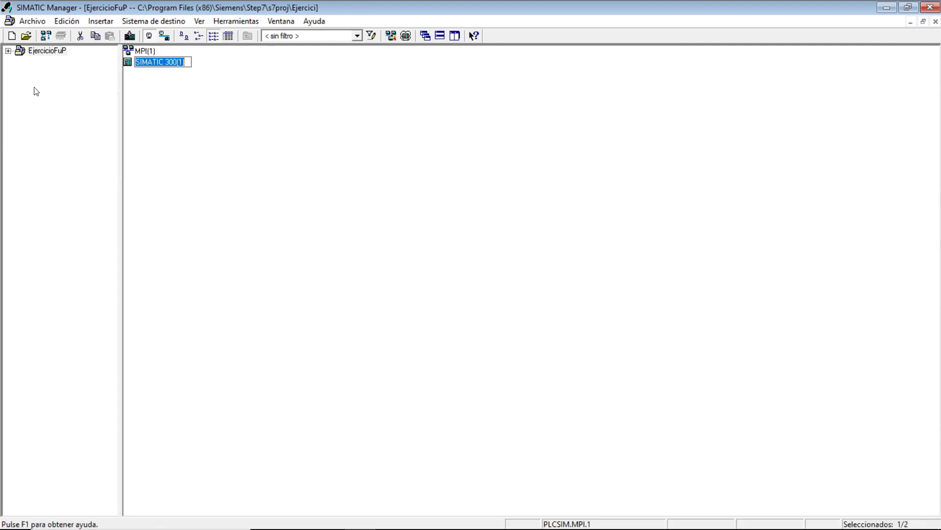
{"action": "left_click", "coordinate": [7, 51]}
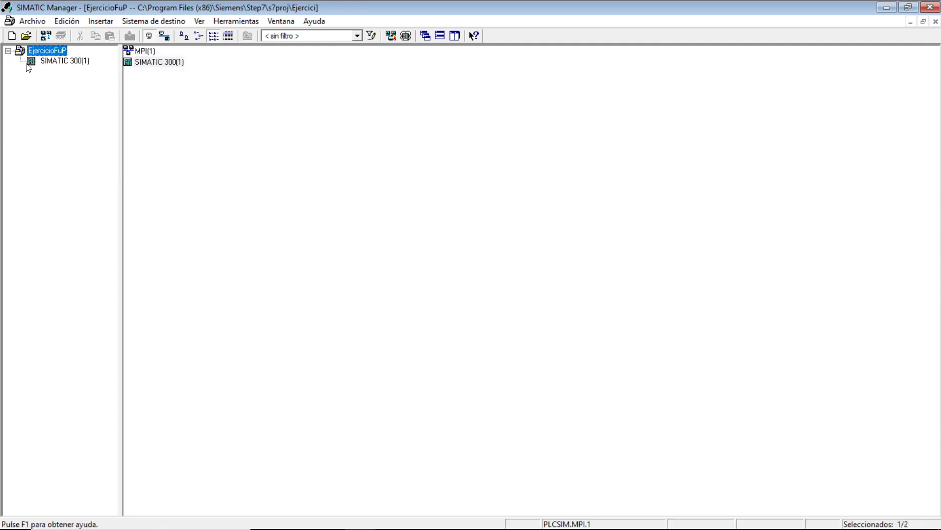
Step: Open the hardware configuration of the SIMATIC 300(1) station
{"action": "right_click", "coordinate": [50, 61]}
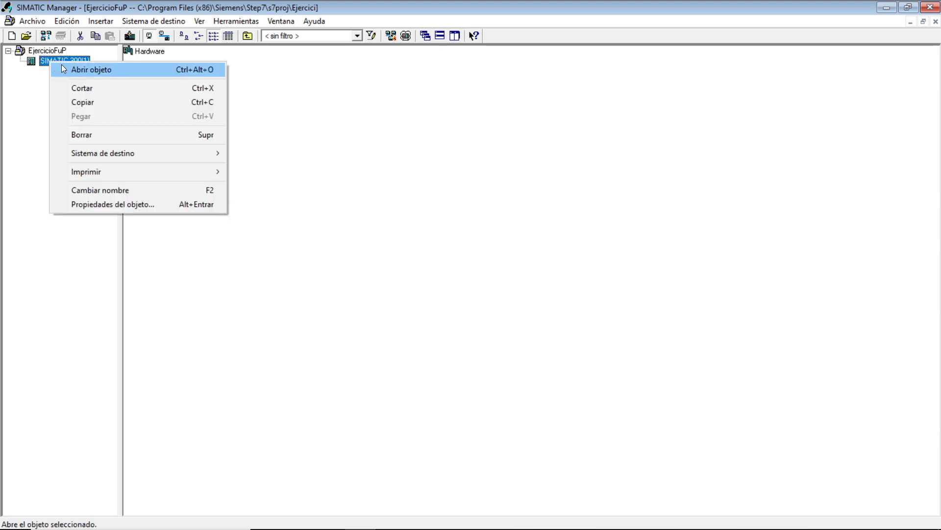
{"action": "left_click", "coordinate": [18, 109]}
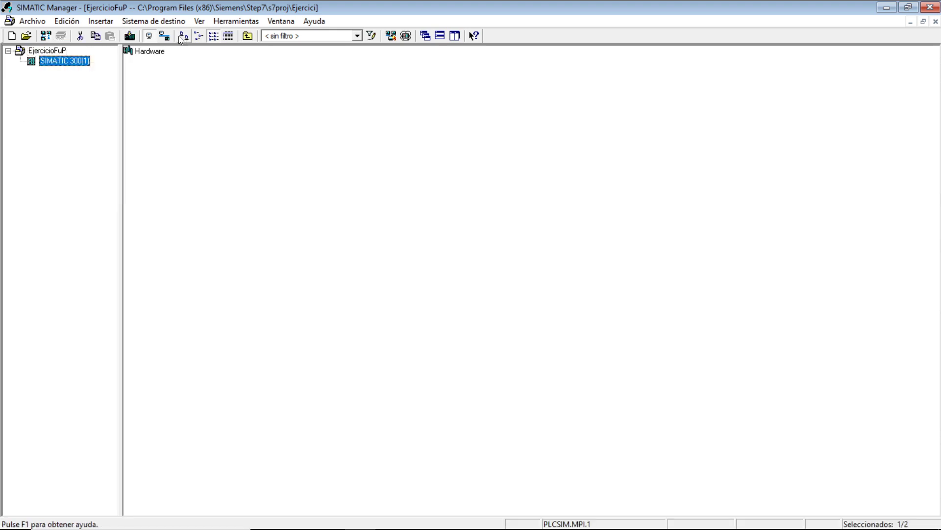
{"action": "left_click", "coordinate": [150, 50]}
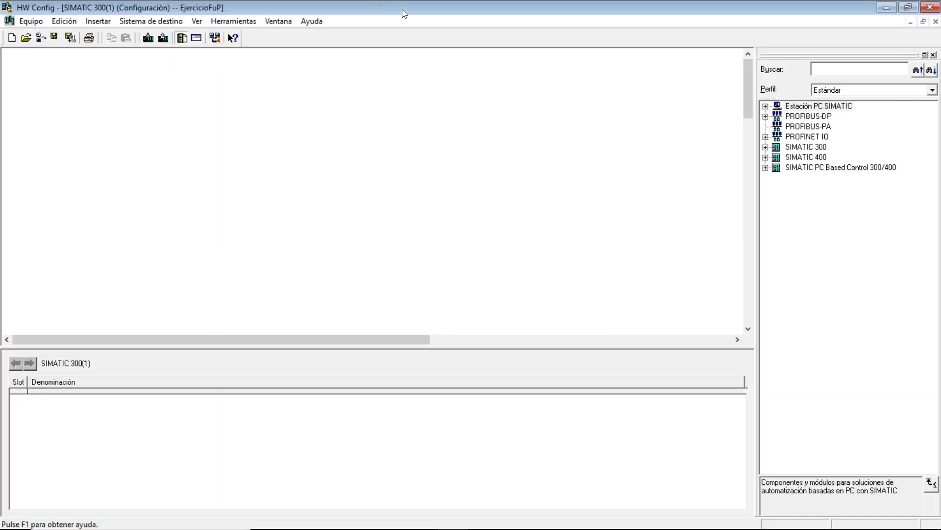
Step: Locate the CPU 314C-2 PtP under SIMATIC 300 > CPU-300 in the hardware catalogue and select 6ES7 314-6BF00-0AB0
{"action": "left_click", "coordinate": [765, 147]}
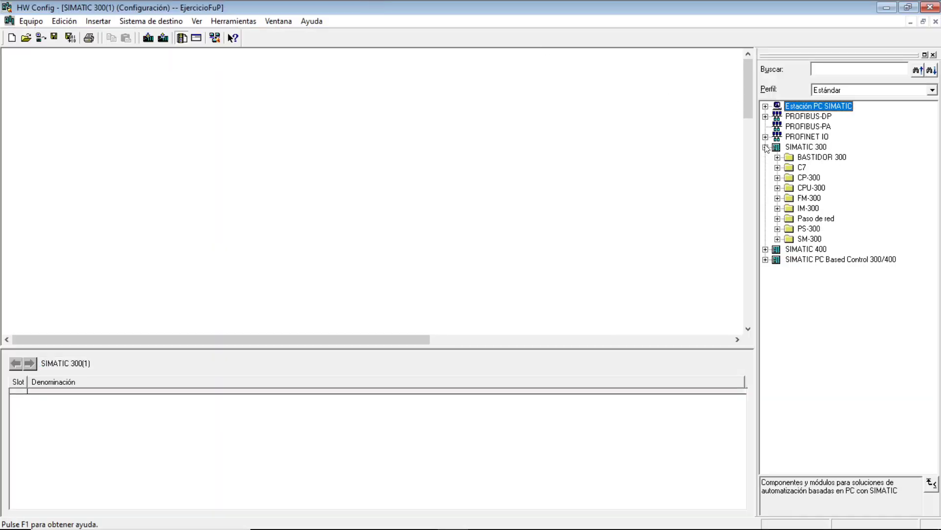
{"action": "left_click", "coordinate": [778, 188]}
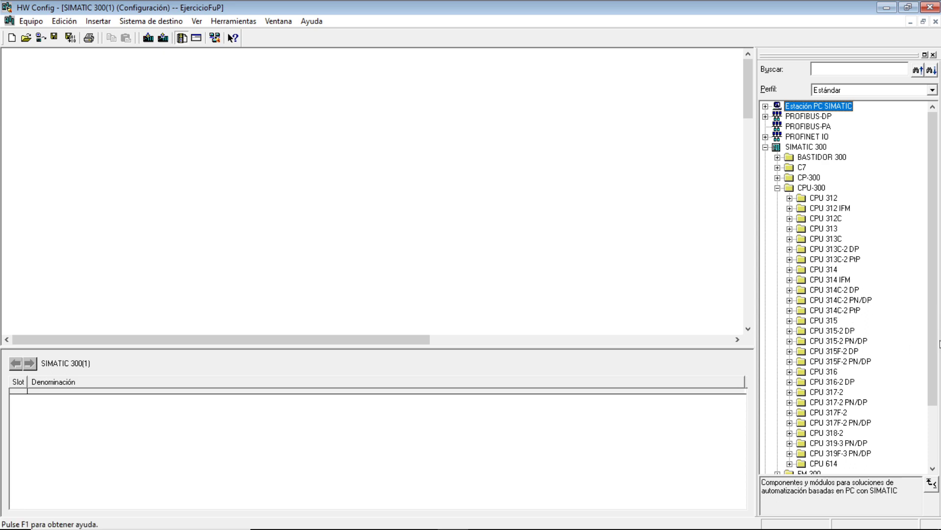
{"action": "left_click", "coordinate": [815, 309]}
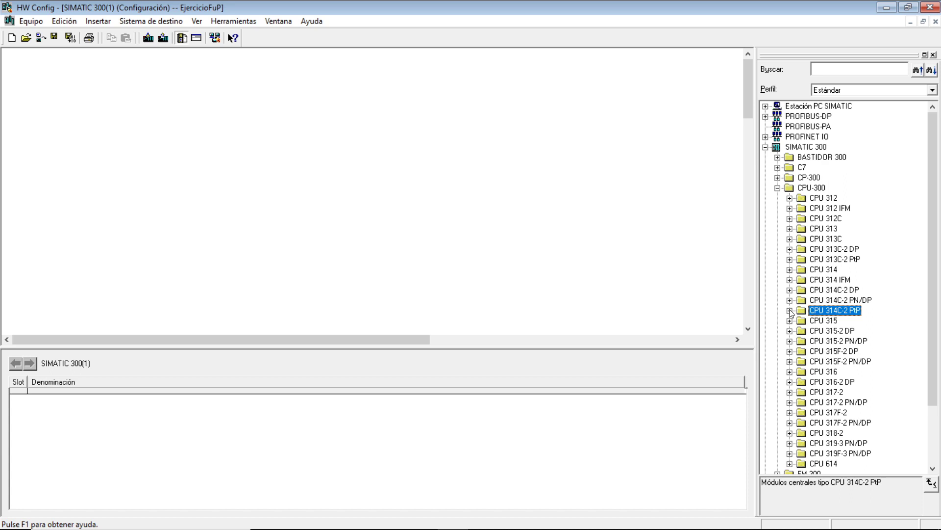
{"action": "double_click", "coordinate": [849, 309]}
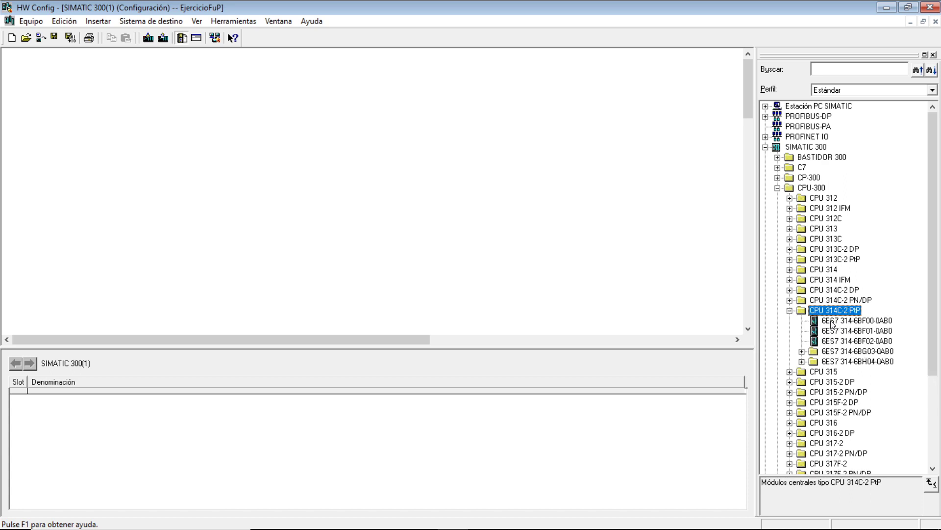
{"action": "left_click", "coordinate": [831, 321]}
Step: Add a Perfil soporte rack from BASTIDOR 300, enlarge its window, and place CPU 6ES7 314-6BF00-0AB0 in slot 2
{"action": "left_click", "coordinate": [778, 157]}
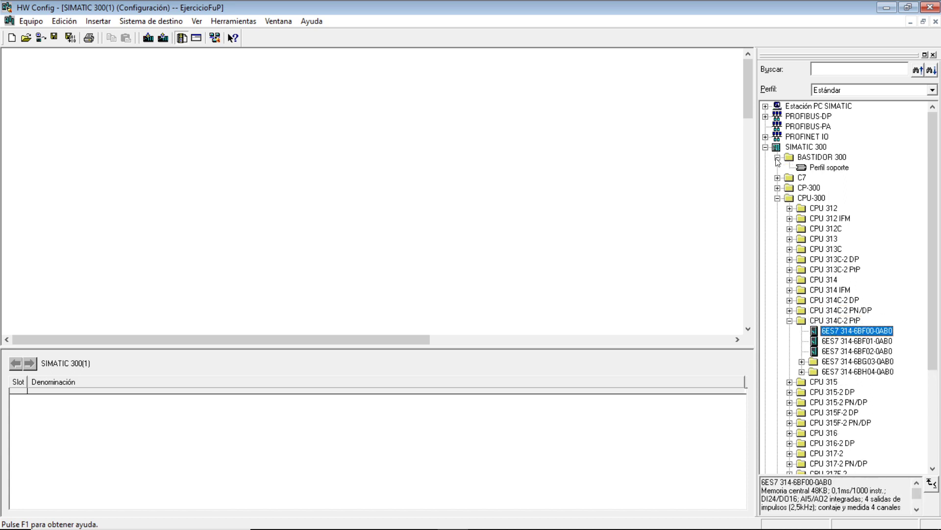
{"action": "left_click_drag", "start_coordinate": [817, 168], "coordinate": [219, 190]}
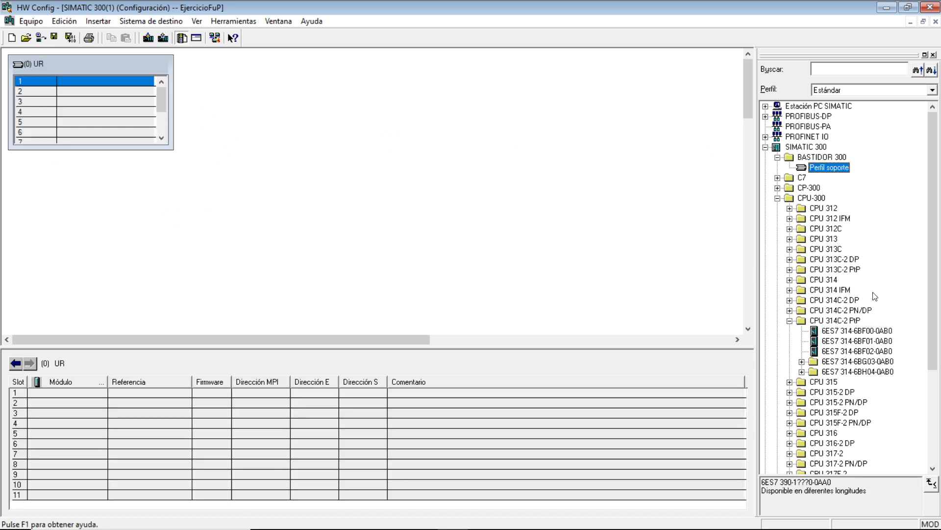
{"action": "left_click_drag", "start_coordinate": [173, 149], "coordinate": [410, 225]}
{"action": "left_click", "coordinate": [848, 335]}
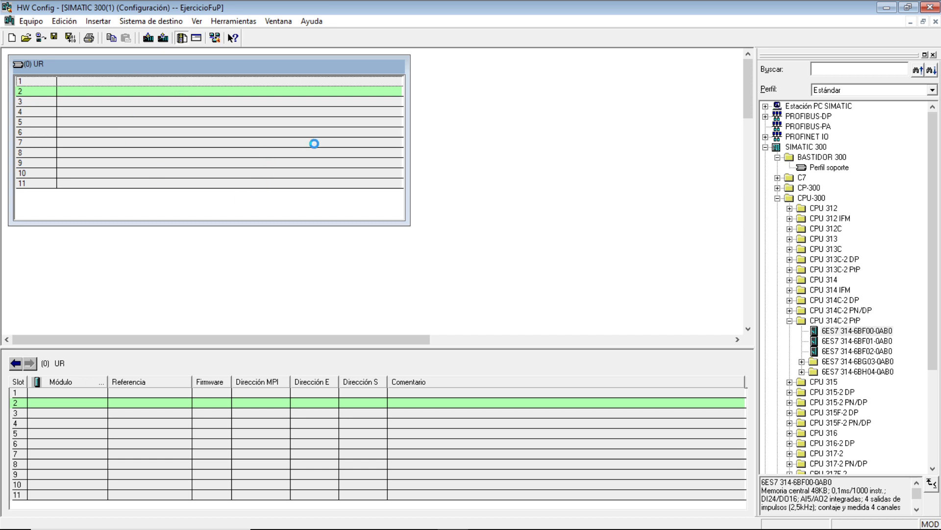
Step: Examine the digital input/output modules available under SM-300 > DI/DO-300 in the hardware catalogue
{"action": "left_click_drag", "start_coordinate": [935, 292], "coordinate": [934, 388]}
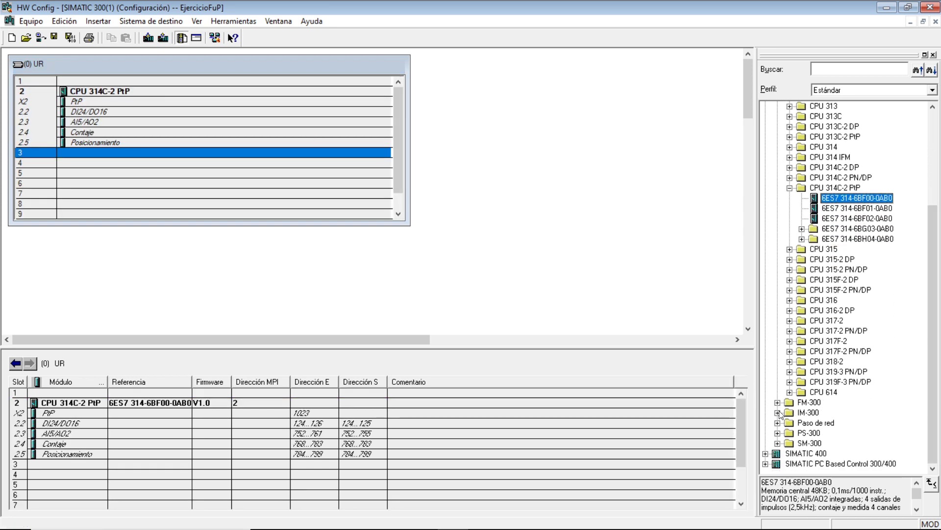
{"action": "left_click", "coordinate": [778, 442]}
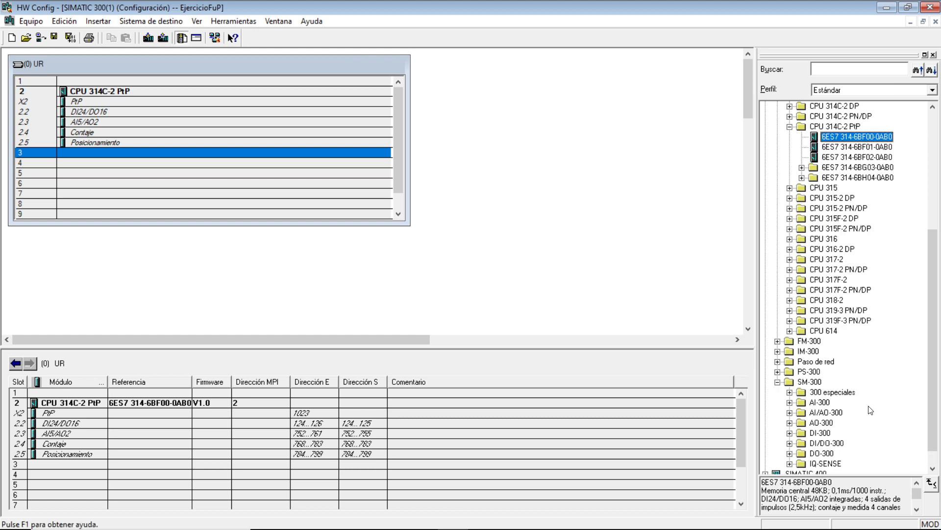
{"action": "left_click_drag", "start_coordinate": [933, 391], "coordinate": [933, 408]}
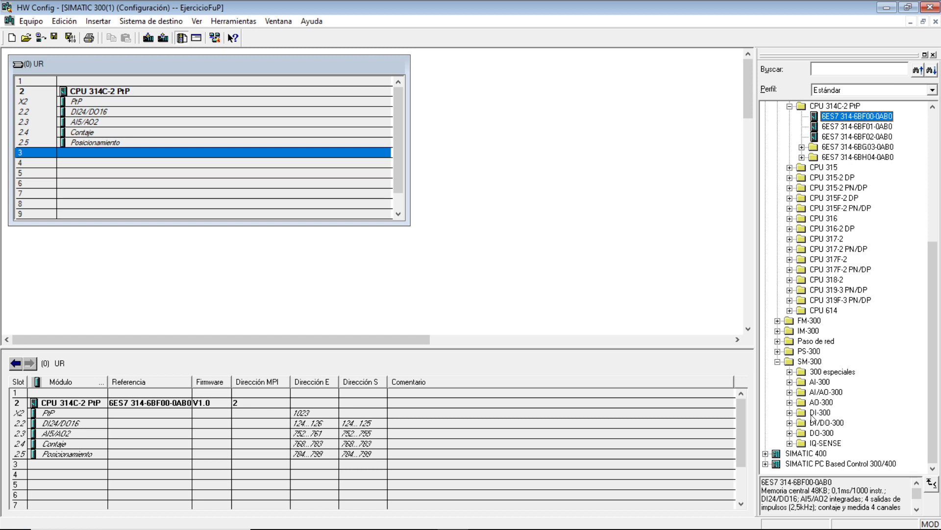
{"action": "left_click", "coordinate": [789, 422]}
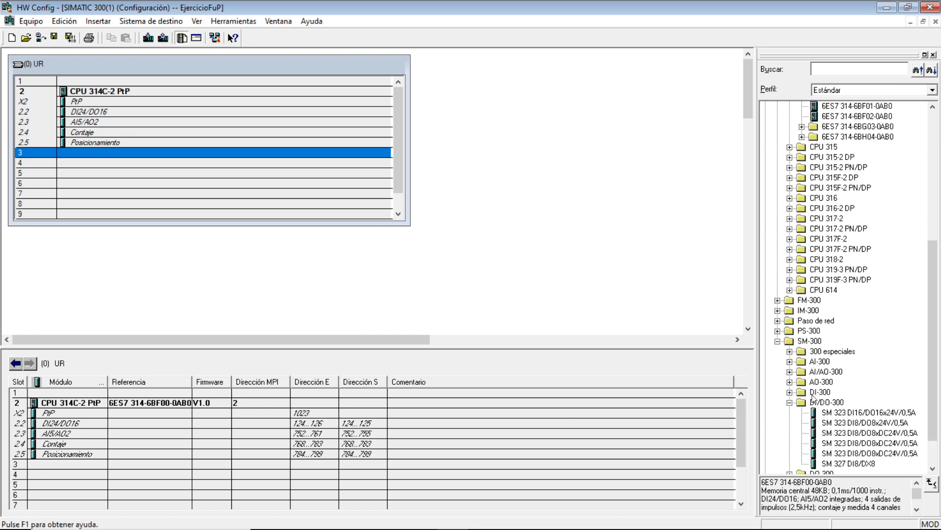
{"action": "left_click_drag", "start_coordinate": [935, 381], "coordinate": [935, 402]}
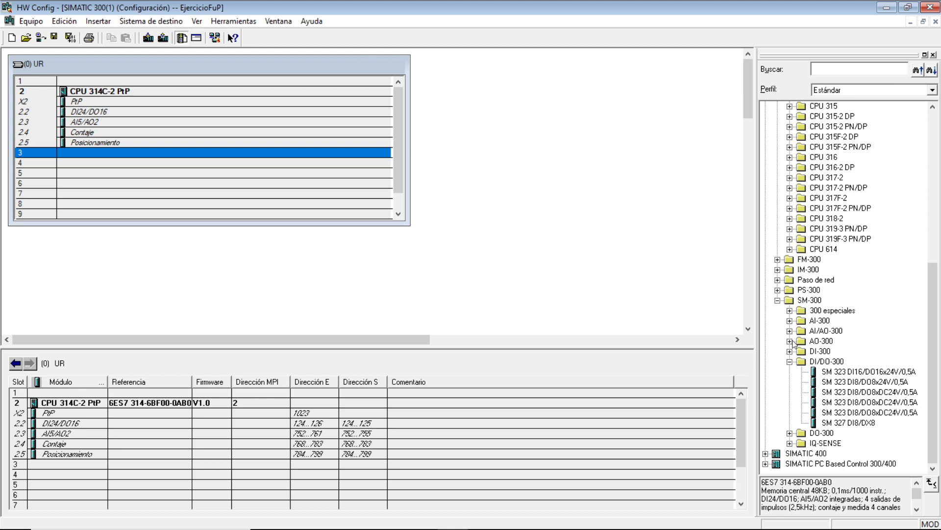
{"action": "left_click", "coordinate": [789, 361]}
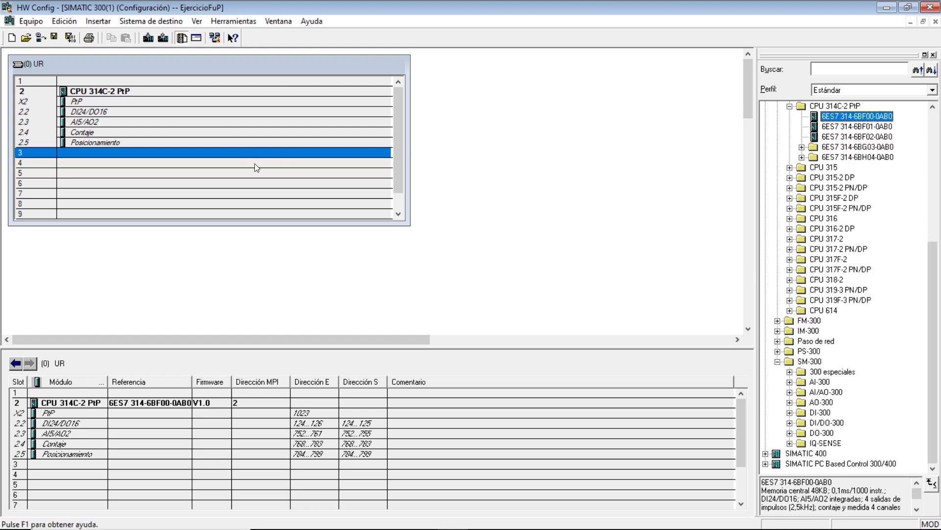
Step: Check the input and output addresses of the CPU's integrated DI24/DO16 and AI5/AO2 modules
{"action": "left_click", "coordinate": [105, 112]}
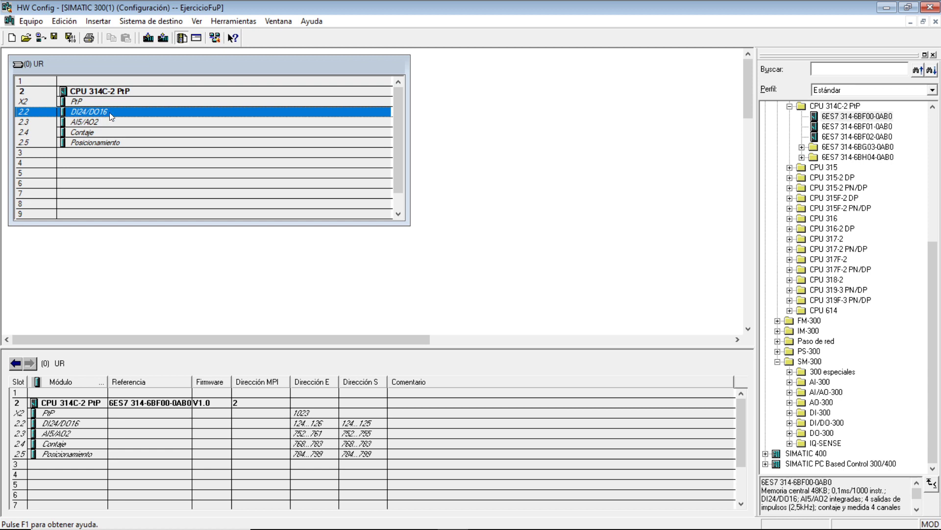
{"action": "left_click", "coordinate": [307, 424]}
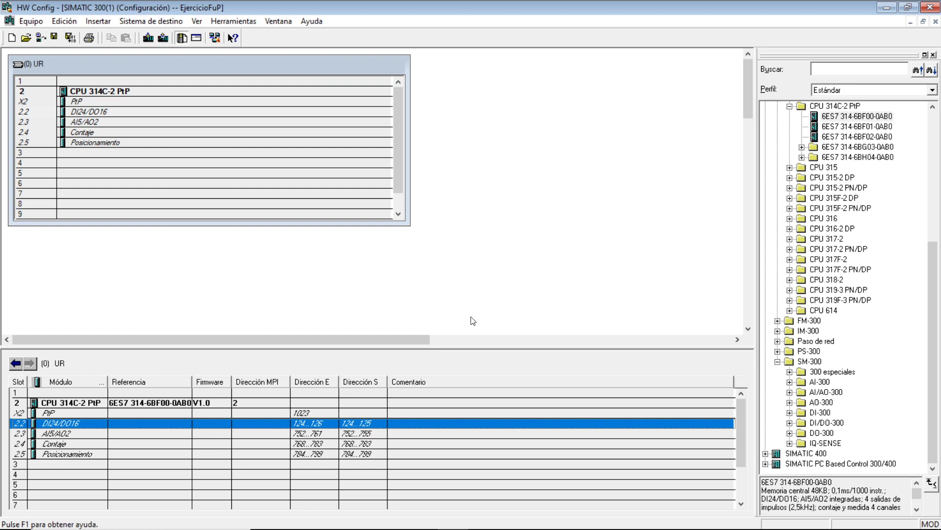
{"action": "left_click", "coordinate": [95, 122]}
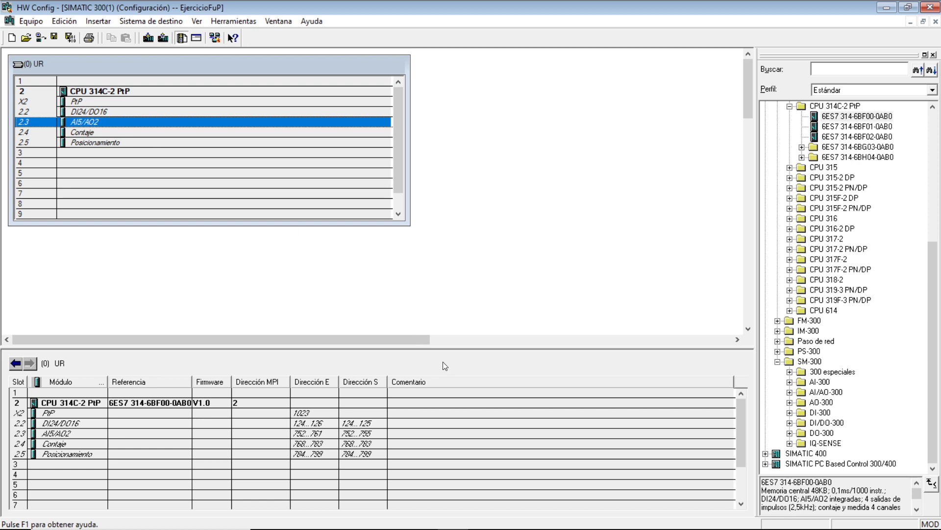
{"action": "left_click", "coordinate": [312, 436]}
{"action": "left_click", "coordinate": [510, 301]}
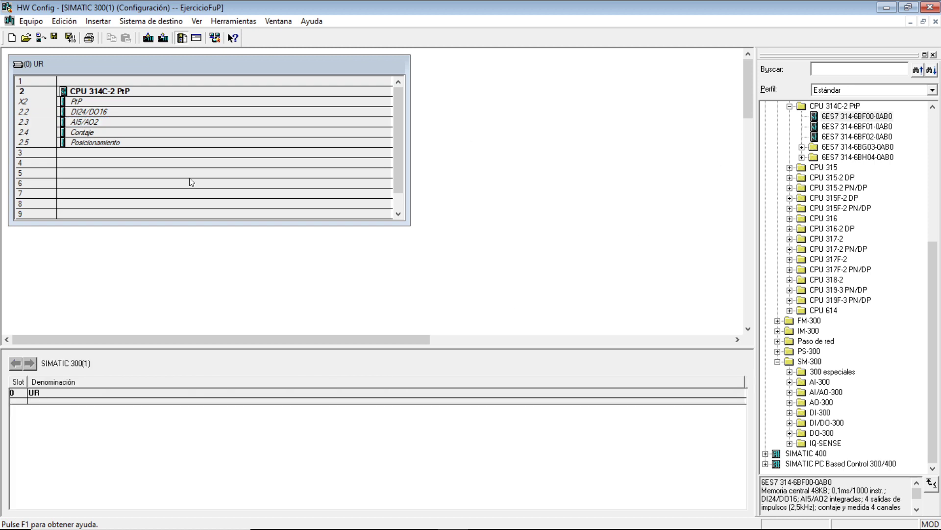
Step: Save and close the hardware configuration, and expand the SIMATIC 300(1) station's CPU 314C-2 PtP in the project tree
{"action": "left_click", "coordinate": [54, 37]}
{"action": "left_click", "coordinate": [931, 7]}
{"action": "double_click", "coordinate": [54, 61]}
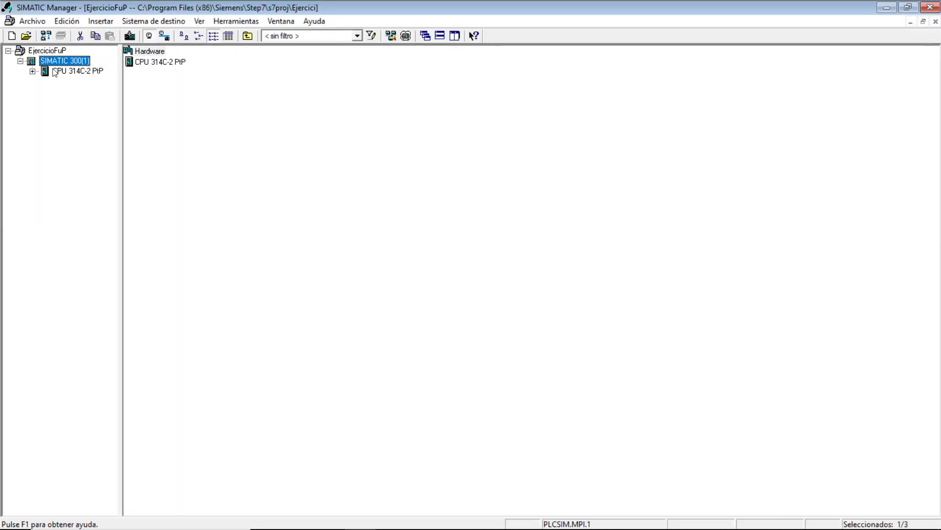
{"action": "left_click", "coordinate": [57, 72]}
{"action": "left_click", "coordinate": [32, 71]}
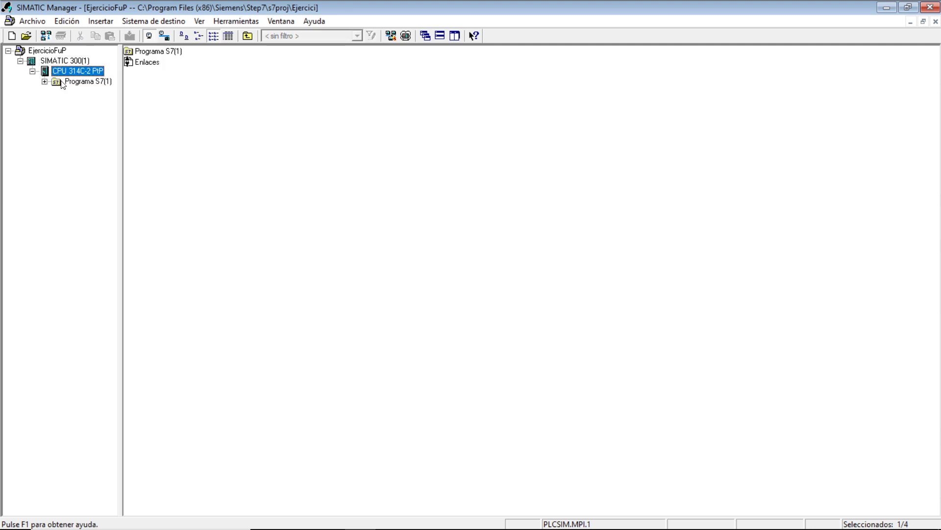
Step: Open the Símbolos table of Programa S7(1) and add the symbol Lampara at address Q 125.0
{"action": "left_click", "coordinate": [86, 81]}
{"action": "double_click", "coordinate": [147, 73]}
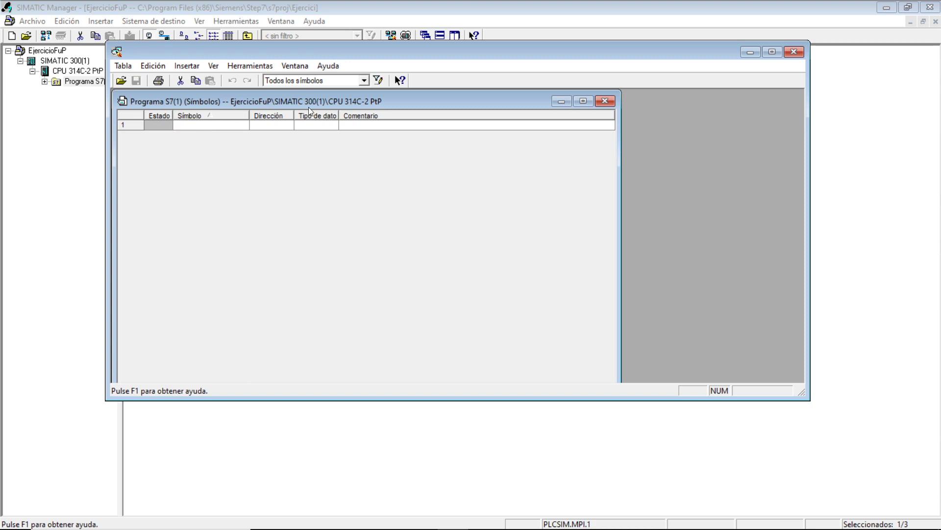
{"action": "type", "text": "Lampara"}
{"action": "left_click", "coordinate": [279, 126]}
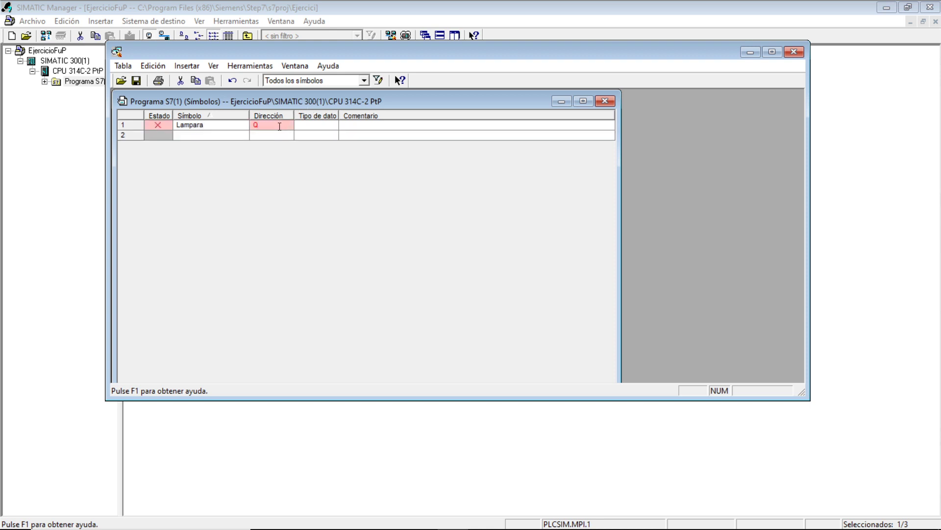
{"action": "type", "text": "Q    125.0"}
{"action": "key", "text": "Return"}
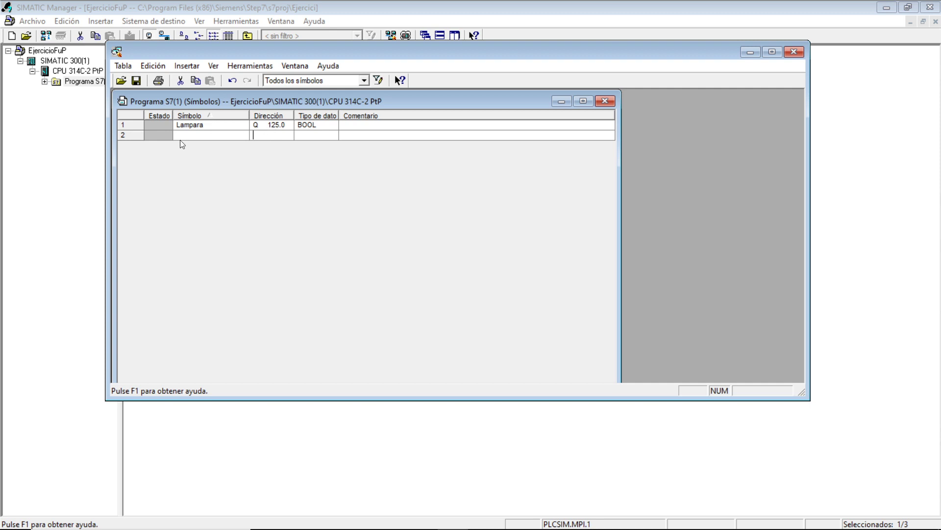
Step: Add the symbol Inicio in row 2 of the symbol table with address I 124.0
{"action": "left_click", "coordinate": [195, 136]}
{"action": "type", "text": "Inicio"}
{"action": "left_click", "coordinate": [275, 136]}
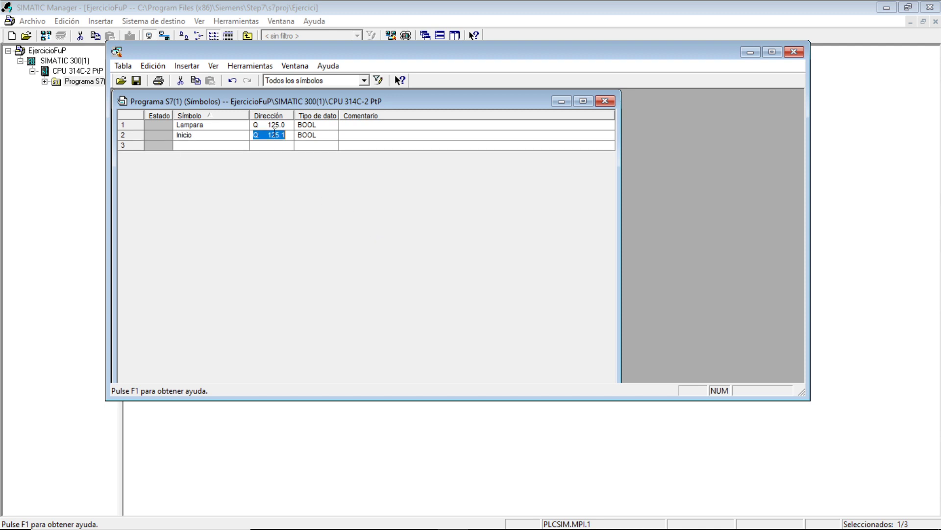
{"action": "left_click", "coordinate": [255, 135]}
{"action": "key", "text": "Delete"}
{"action": "type", "text": "I"}
{"action": "key", "text": "BackSpace"}
{"action": "key", "text": "BackSpace"}
{"action": "key", "text": "BackSpace"}
{"action": "type", "text": "4.0"}
Step: Add the symbol Parada in row 3 of the symbol table with address I 124.1
{"action": "left_click", "coordinate": [195, 145]}
{"action": "key", "text": "Caps_Lock"}
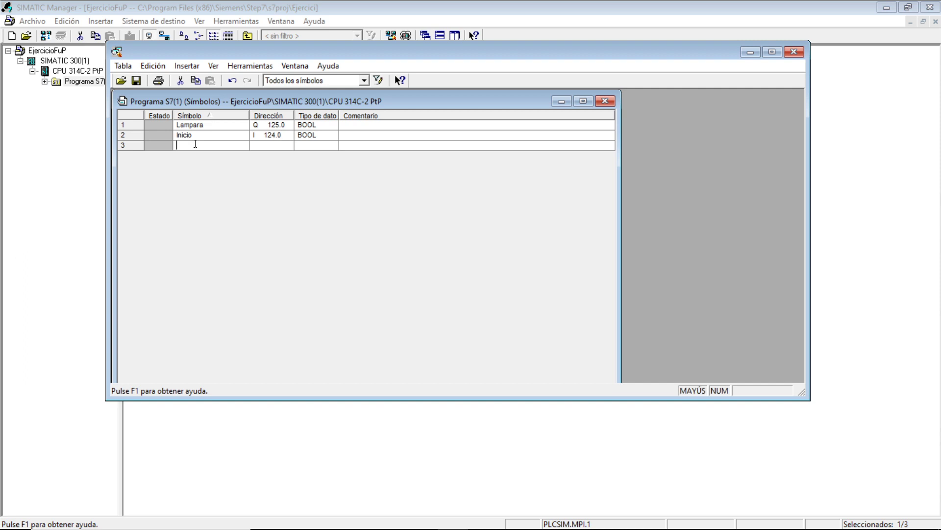
{"action": "type", "text": "PA"}
{"action": "key", "text": "Caps_Lock"}
{"action": "type", "text": "r"}
{"action": "key", "text": "BackSpace"}
{"action": "key", "text": "BackSpace"}
{"action": "type", "text": "arada"}
{"action": "key", "text": "Tab"}
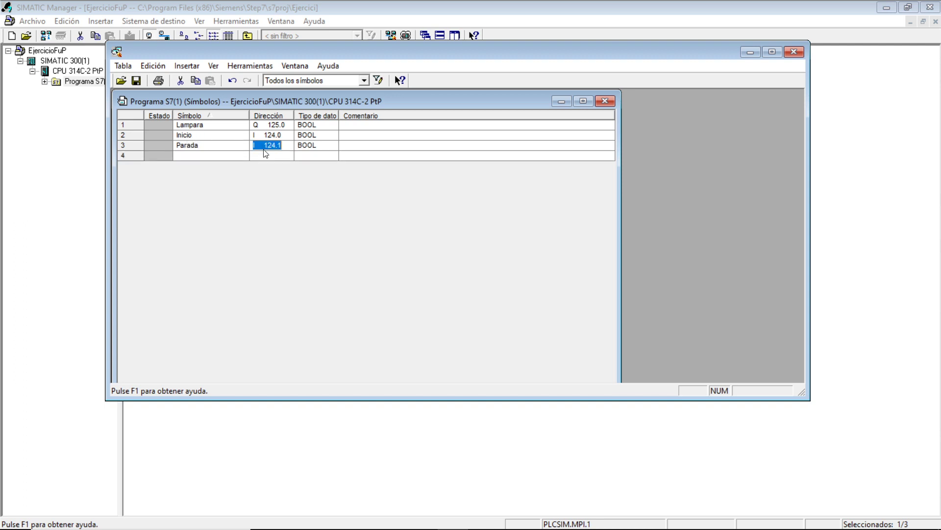
Step: Save the symbol table and close the symbol editor
{"action": "left_click", "coordinate": [351, 147]}
{"action": "left_click", "coordinate": [136, 81]}
{"action": "left_click", "coordinate": [794, 52]}
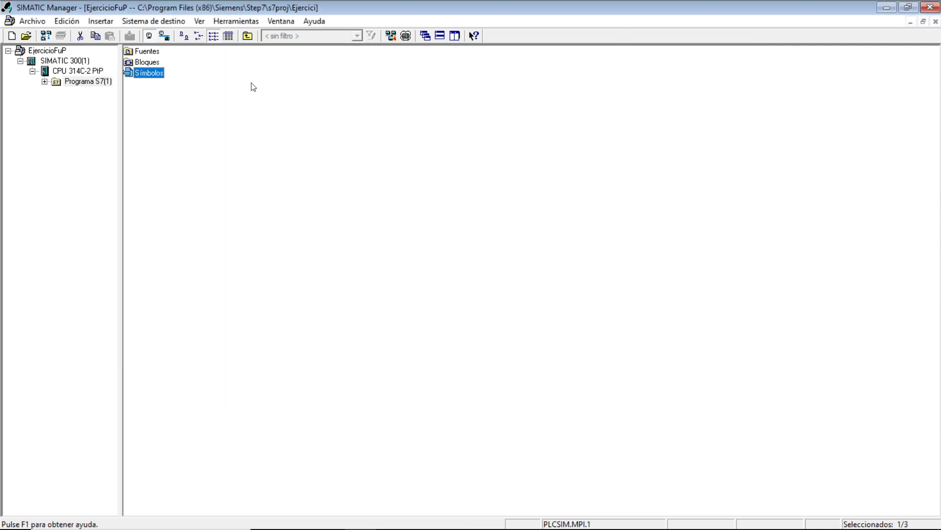
Step: Open the properties of OB1 in the Bloques folder of Programa S7(1) and accept FUP as its language
{"action": "left_click", "coordinate": [44, 82]}
{"action": "left_click", "coordinate": [84, 92]}
{"action": "left_click", "coordinate": [87, 102]}
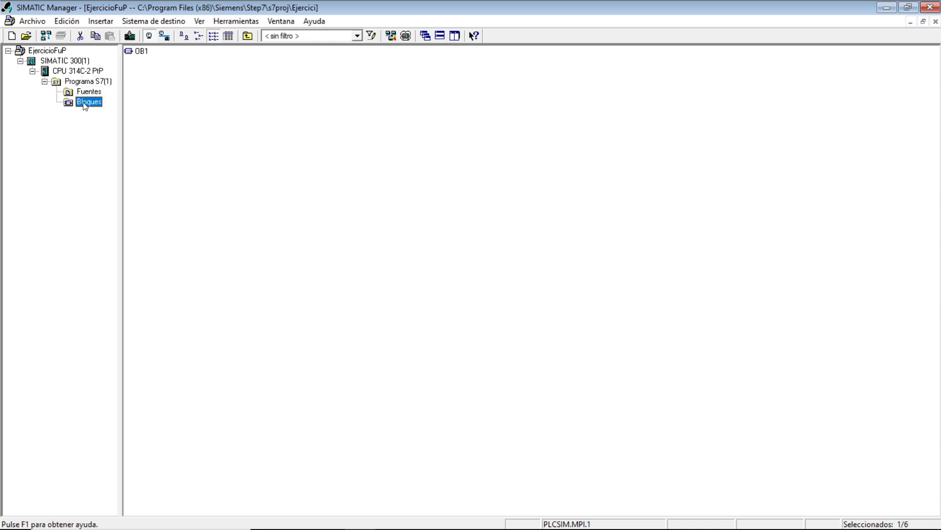
{"action": "left_click", "coordinate": [141, 51]}
{"action": "key", "text": "alt+Return"}
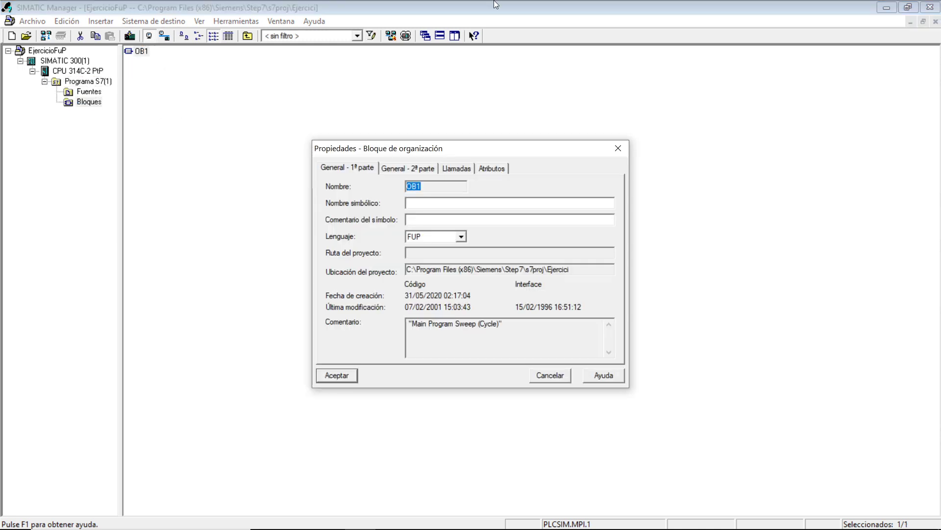
{"action": "left_click", "coordinate": [434, 238]}
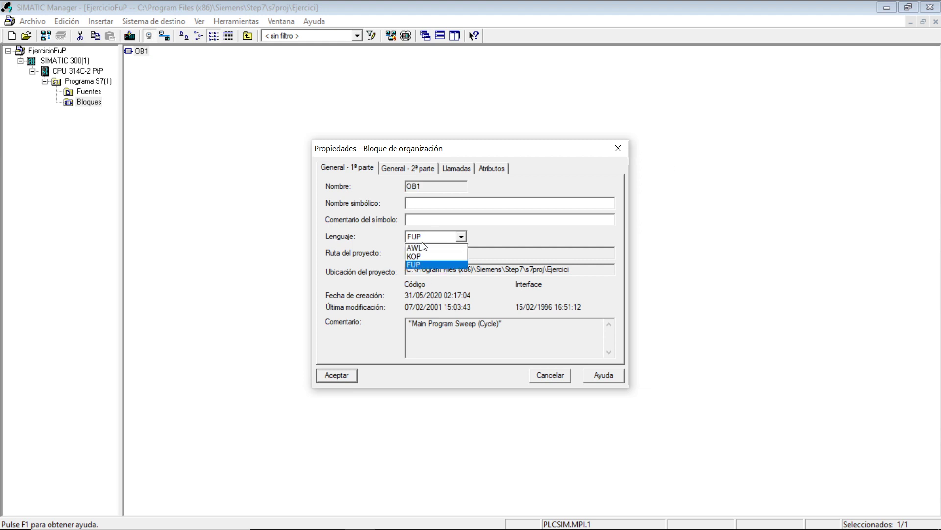
{"action": "left_click", "coordinate": [425, 239]}
{"action": "left_click", "coordinate": [332, 374]}
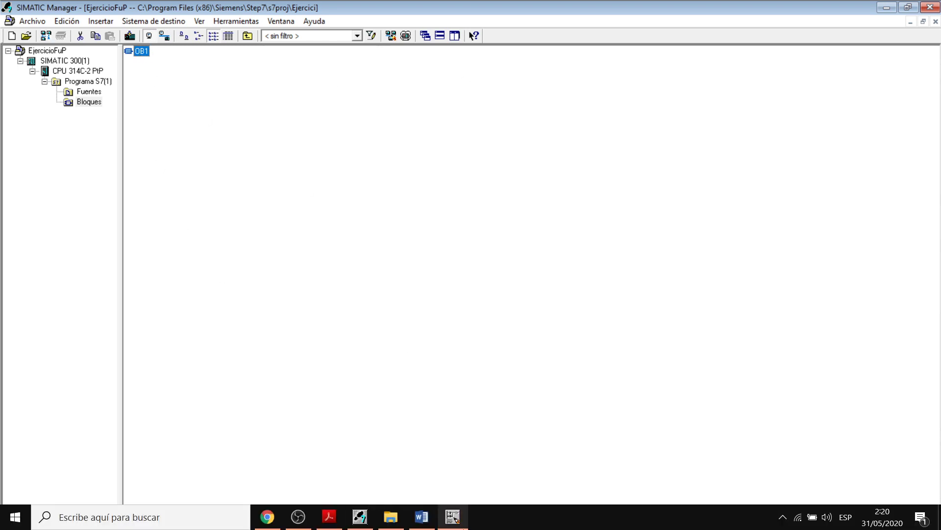
Step: Switch to the KOP/AWL/FUP editor with OB1 open
{"action": "left_click", "coordinate": [453, 517]}
{"action": "left_click", "coordinate": [597, 12]}
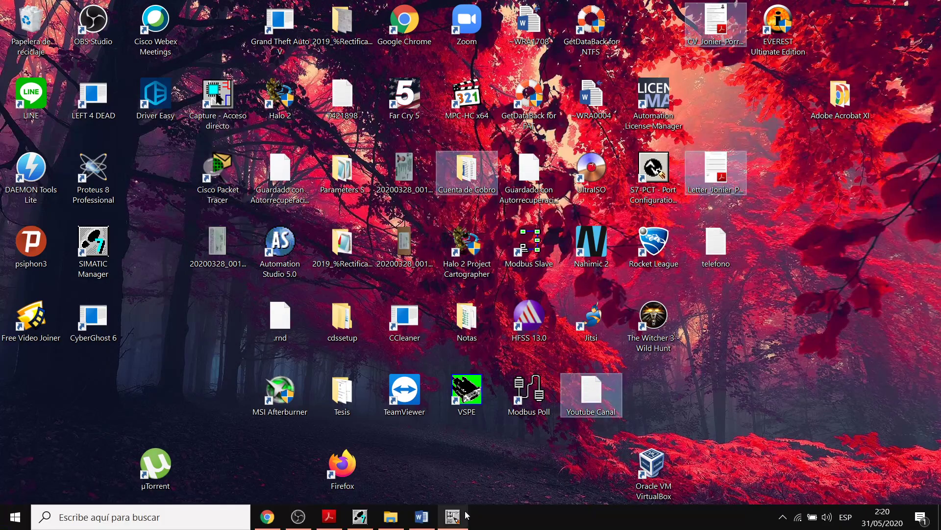
{"action": "left_click", "coordinate": [454, 517]}
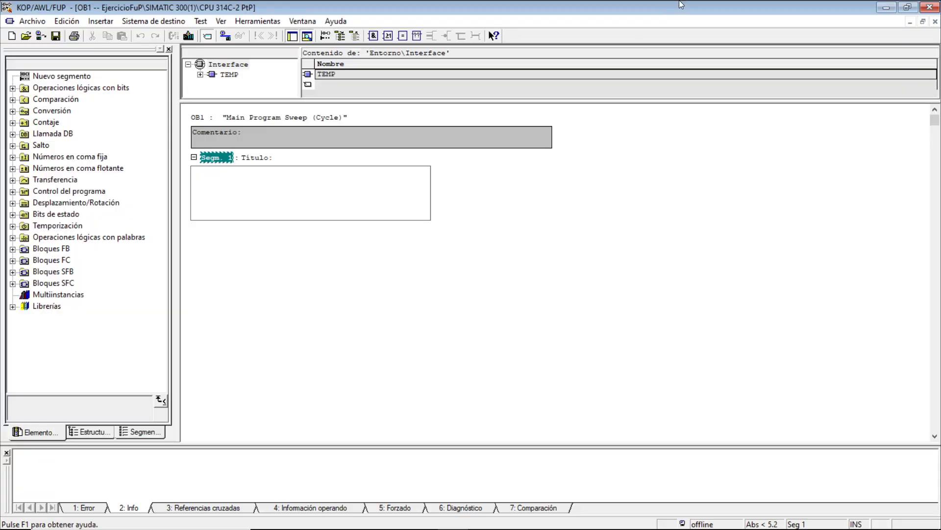
Step: Review the lamp example statement and the on-delay and off-delay timer explanations in the class PDF in Adobe Acrobat Reader
{"action": "left_click", "coordinate": [335, 518]}
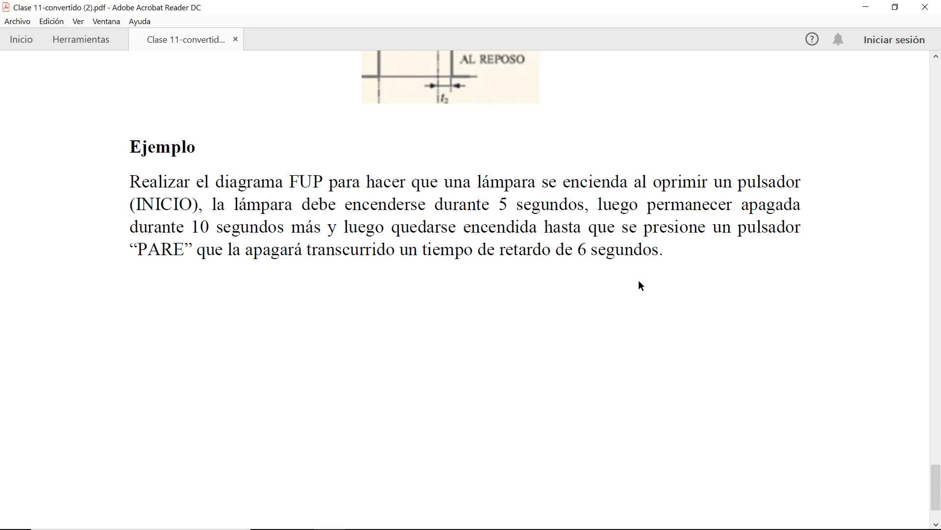
{"action": "left_click", "coordinate": [866, 6]}
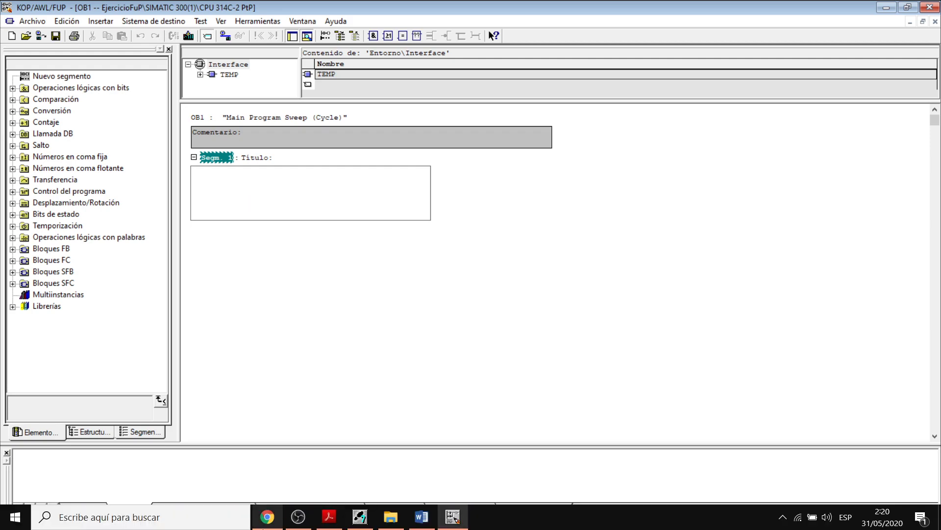
{"action": "left_click", "coordinate": [361, 516]}
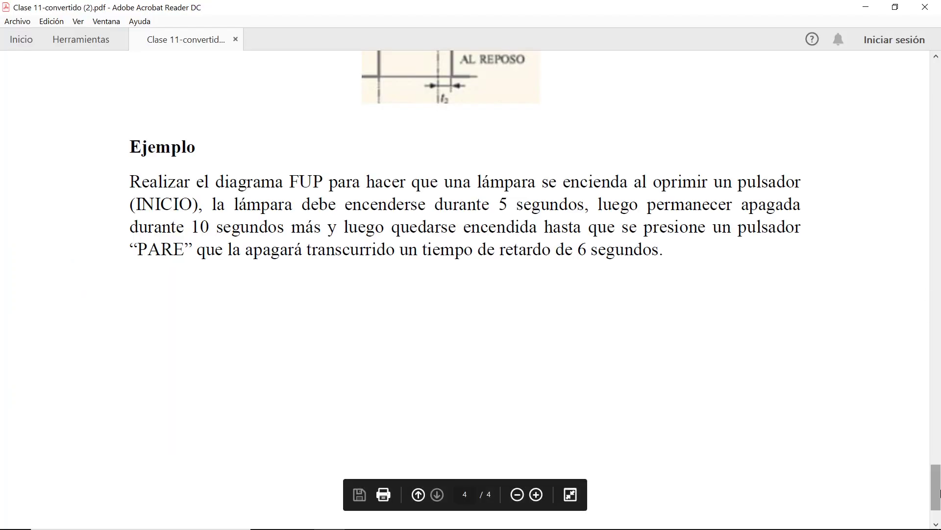
{"action": "left_click_drag", "start_coordinate": [937, 488], "coordinate": [940, 406]}
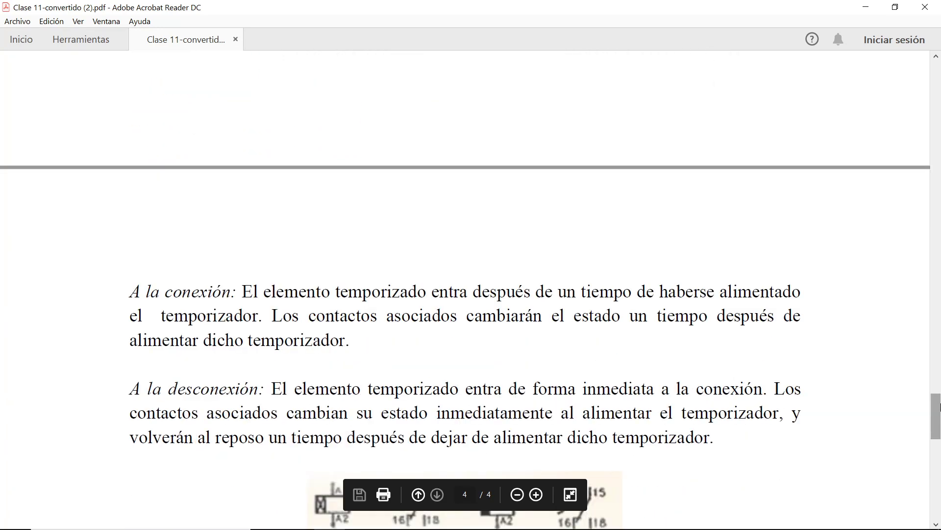